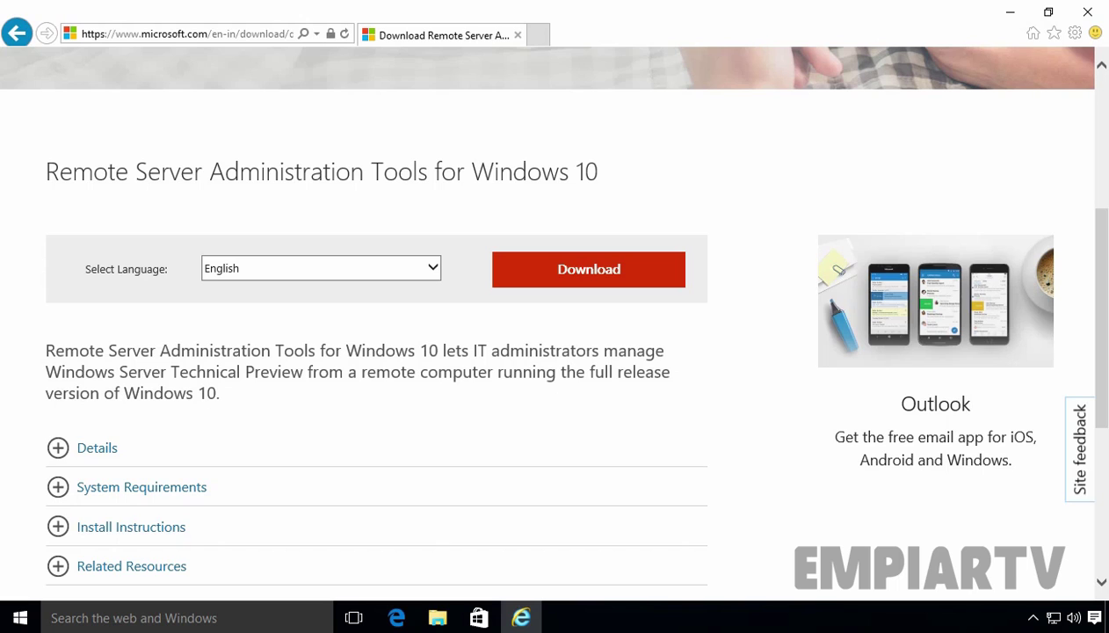
Bring up the RSAT file choice listing the x64 (91.0 MB) and x86 (68.5 MB) .msu packages
scroll(267, 143, "down", 1)
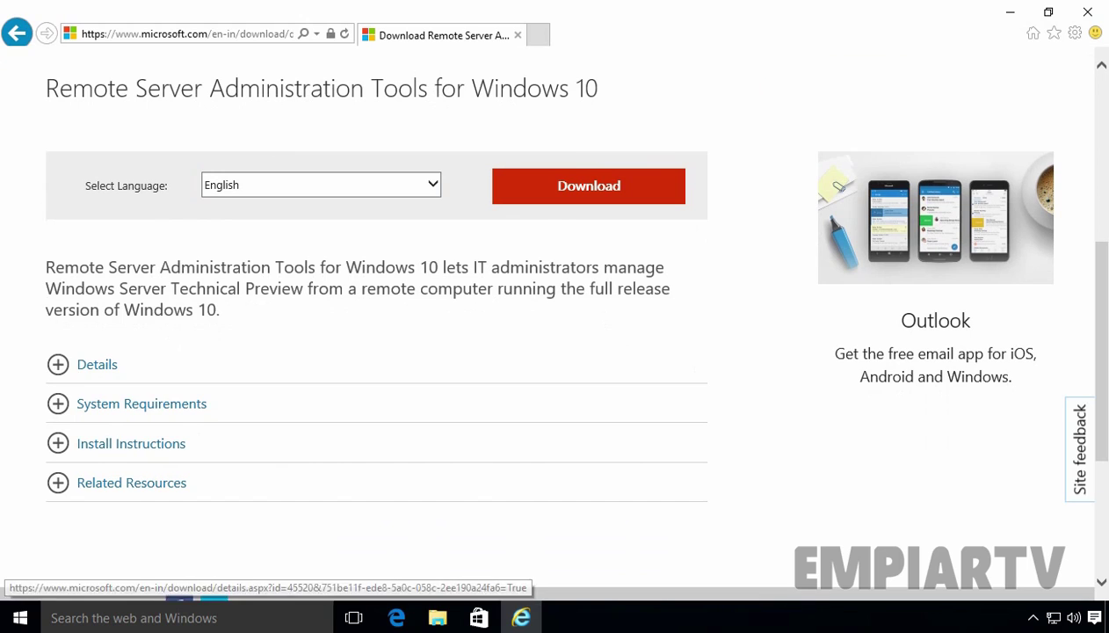
left_click(555, 198)
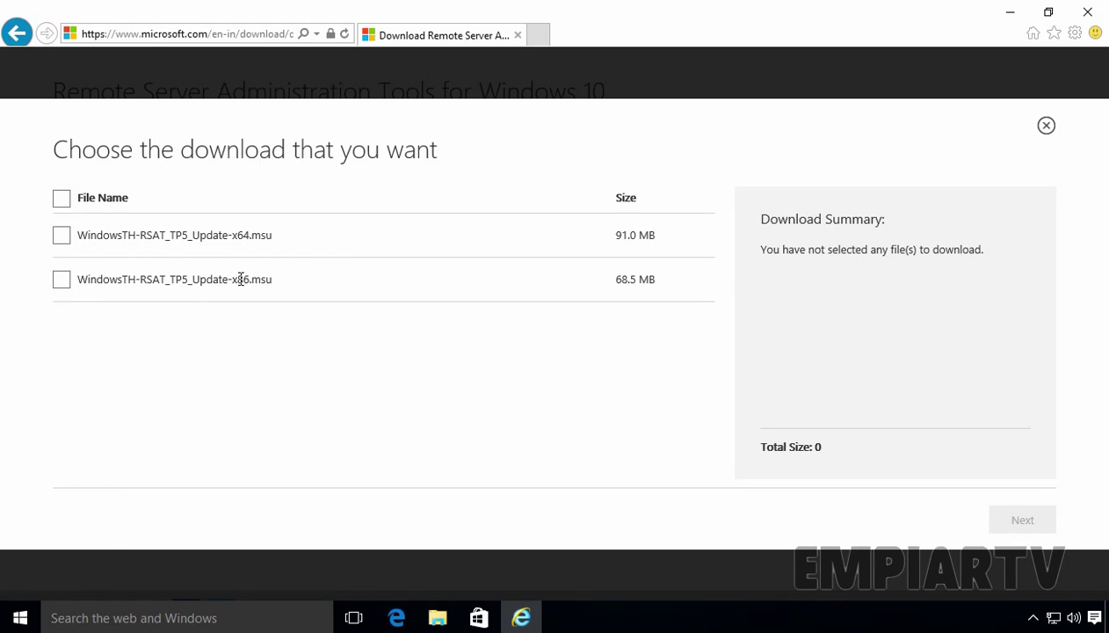
Run WindowsTH-RSAT_TP5_Update-x64 from Downloads and accept the licence to install update KB2693643
left_click(437, 618)
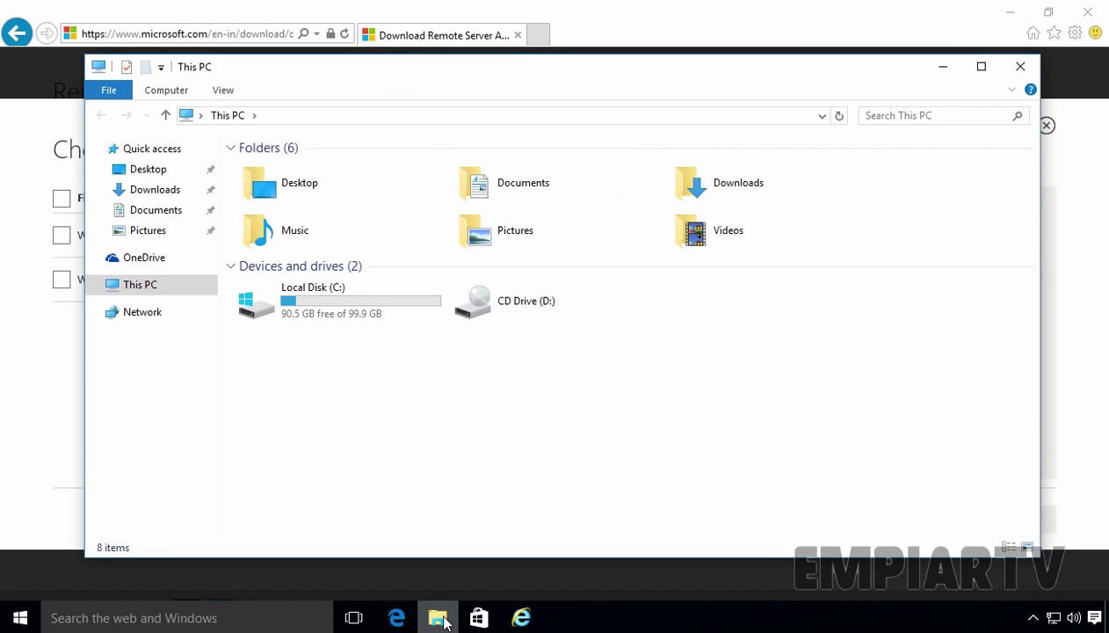
double_click(721, 195)
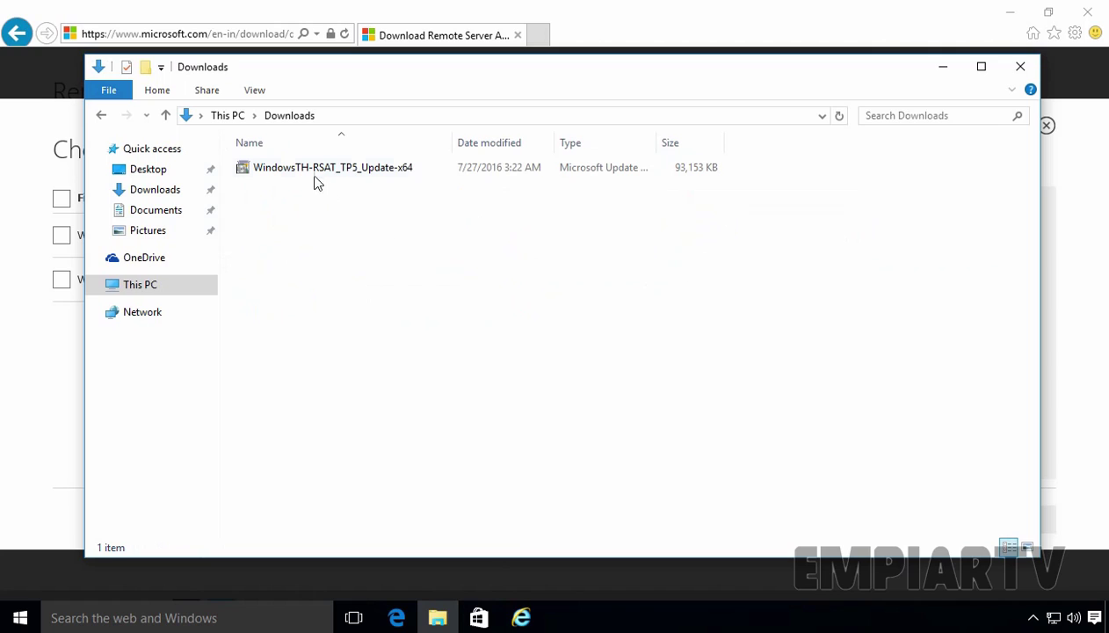
left_click(316, 178)
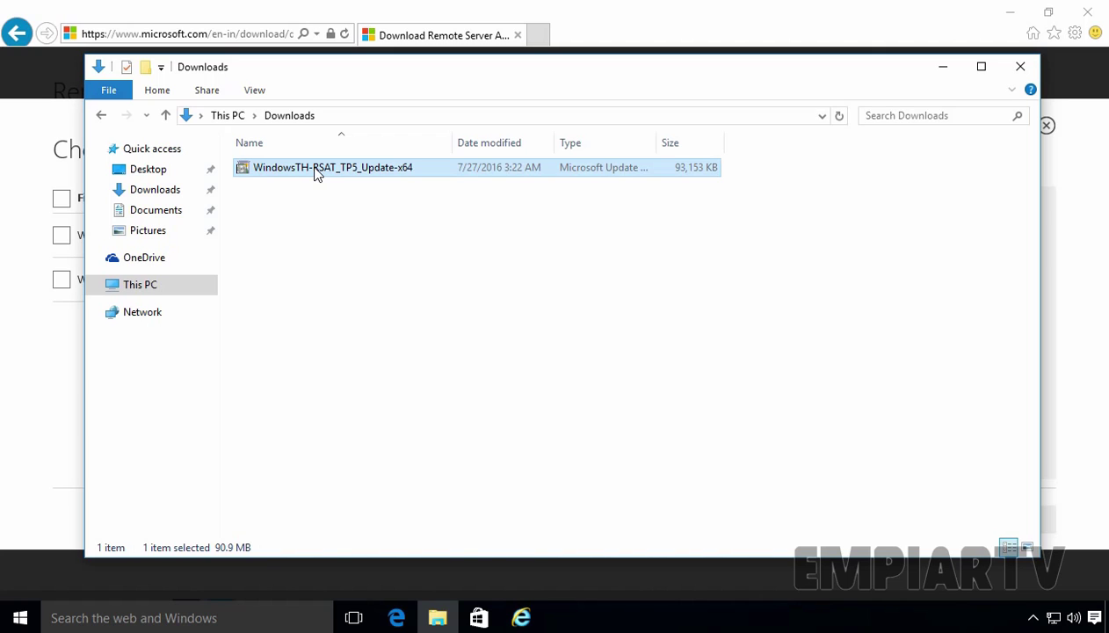
double_click(316, 169)
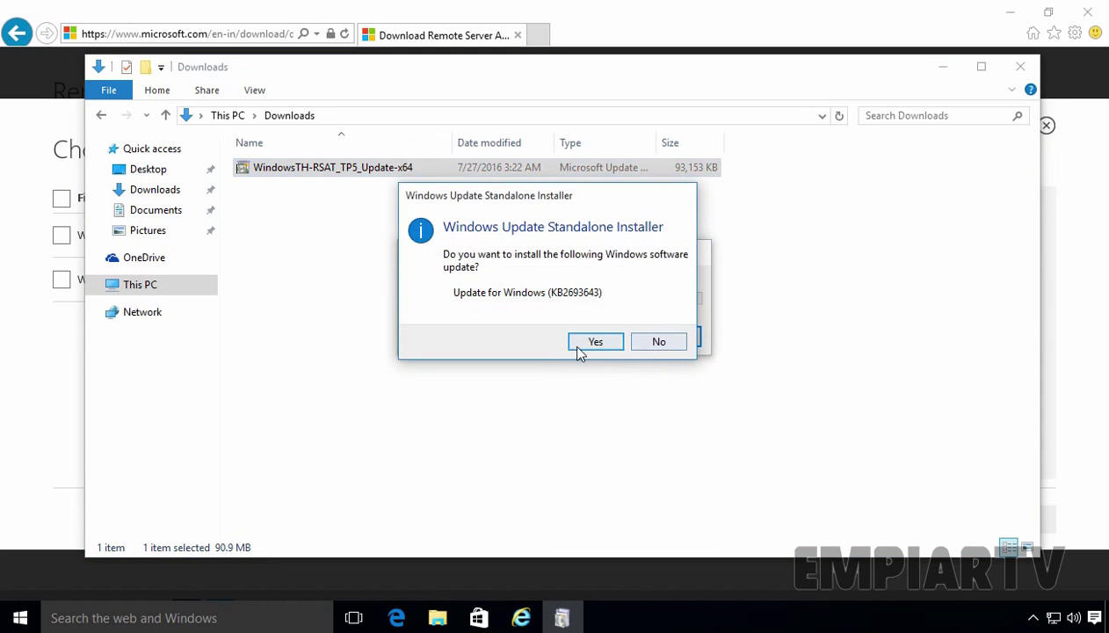
left_click(584, 346)
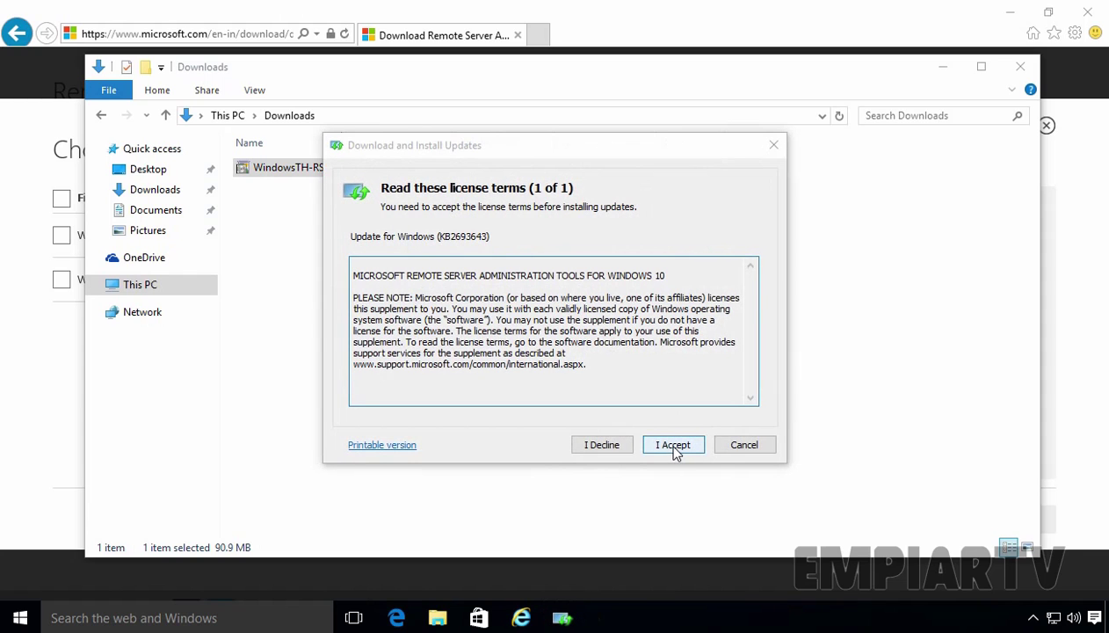
left_click(673, 445)
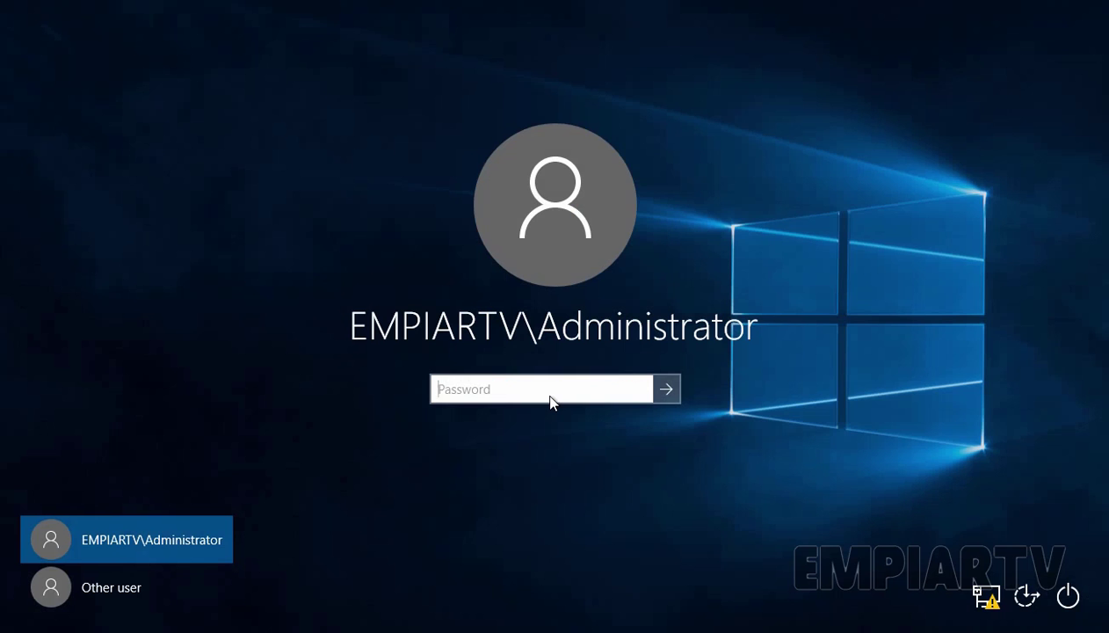
Sign in with the account password and launch Active Directory Users and Computers from Windows Administrative Tools
type("••••••")
type("••")
key("Return")
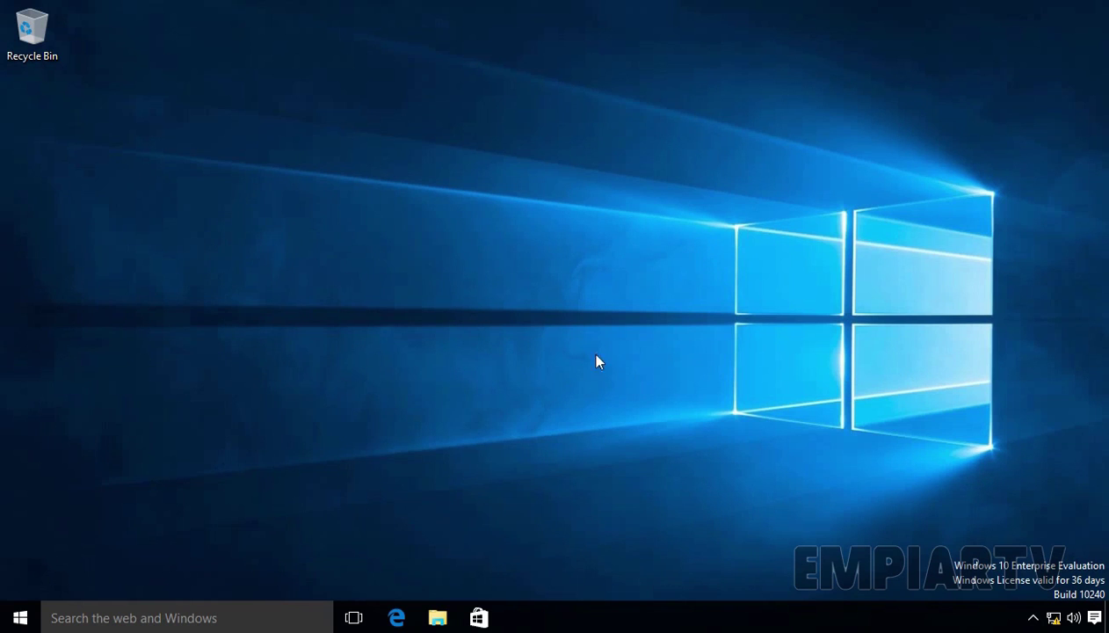
left_click(22, 617)
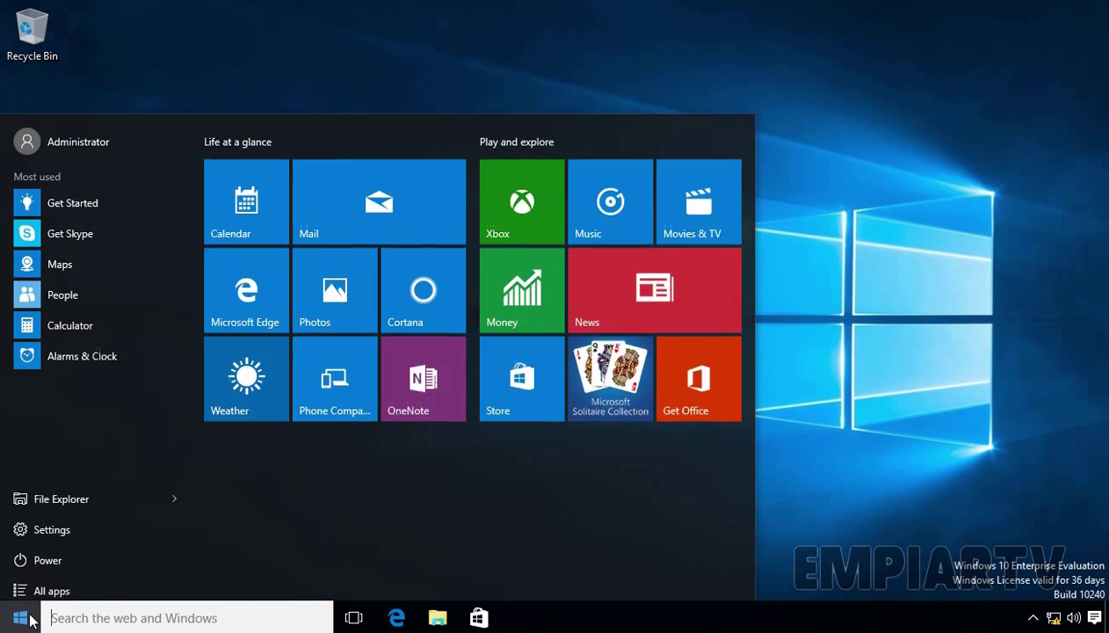
left_click(40, 585)
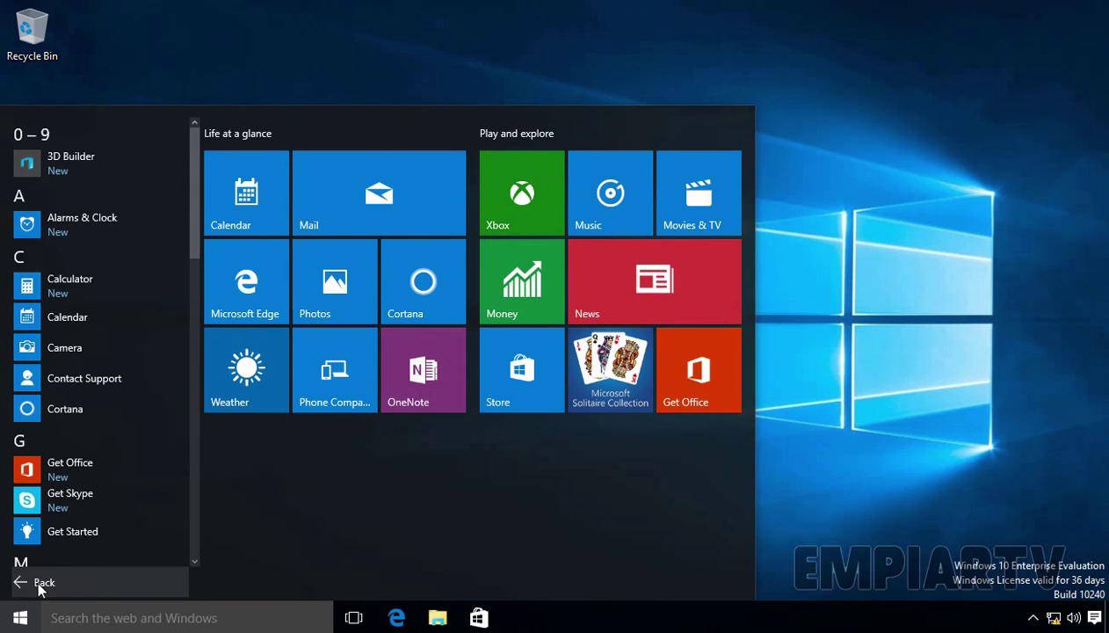
scroll(100, 485, "down", 10)
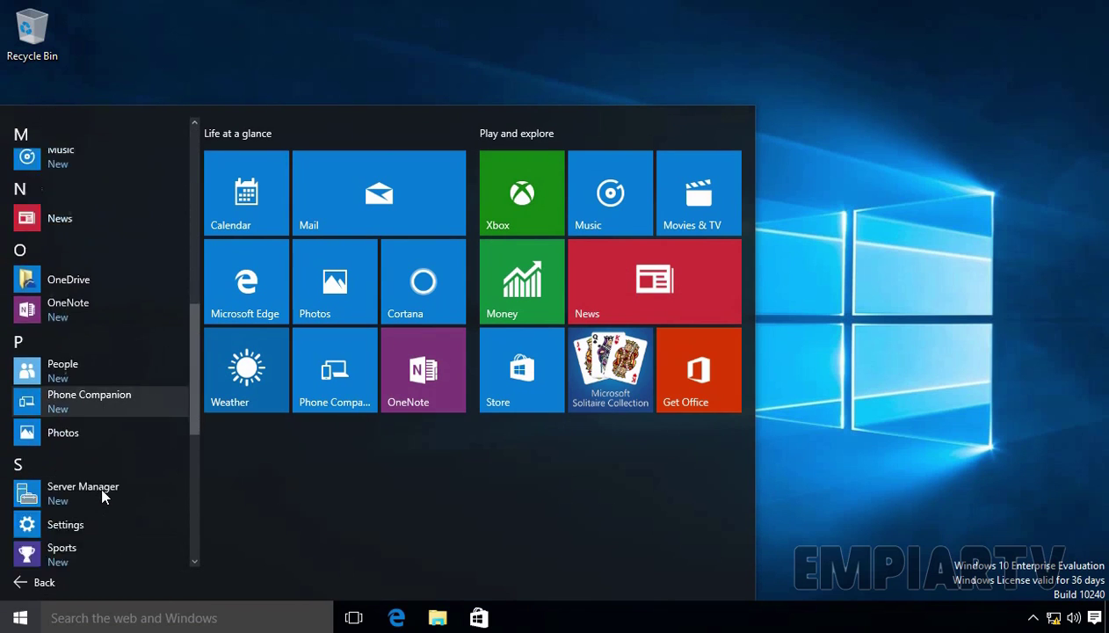
scroll(100, 481, "down", 5)
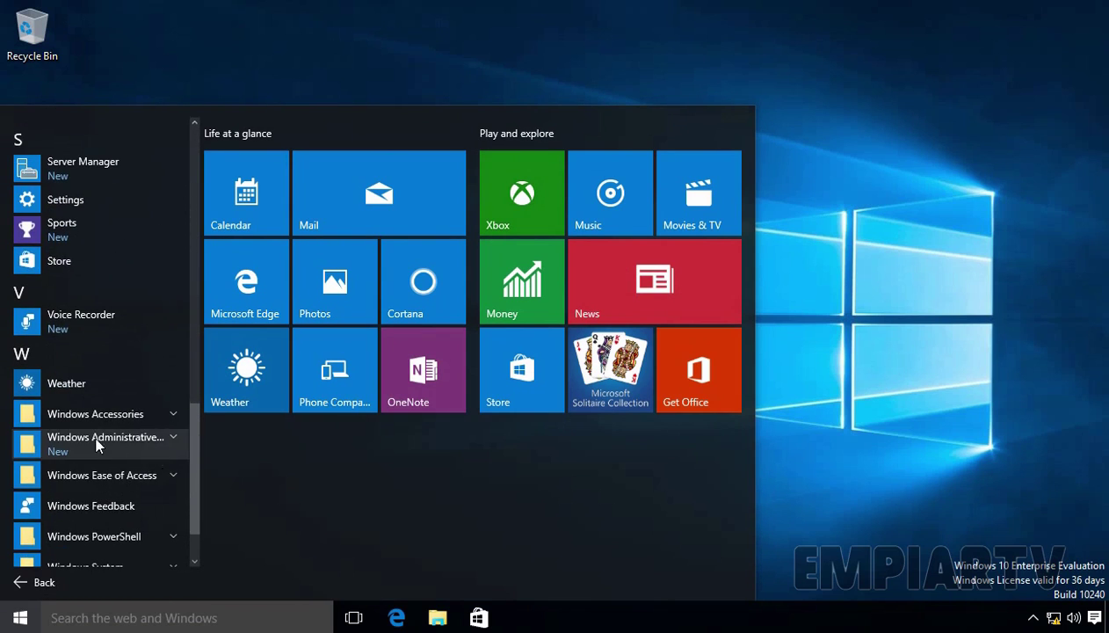
left_click(172, 434)
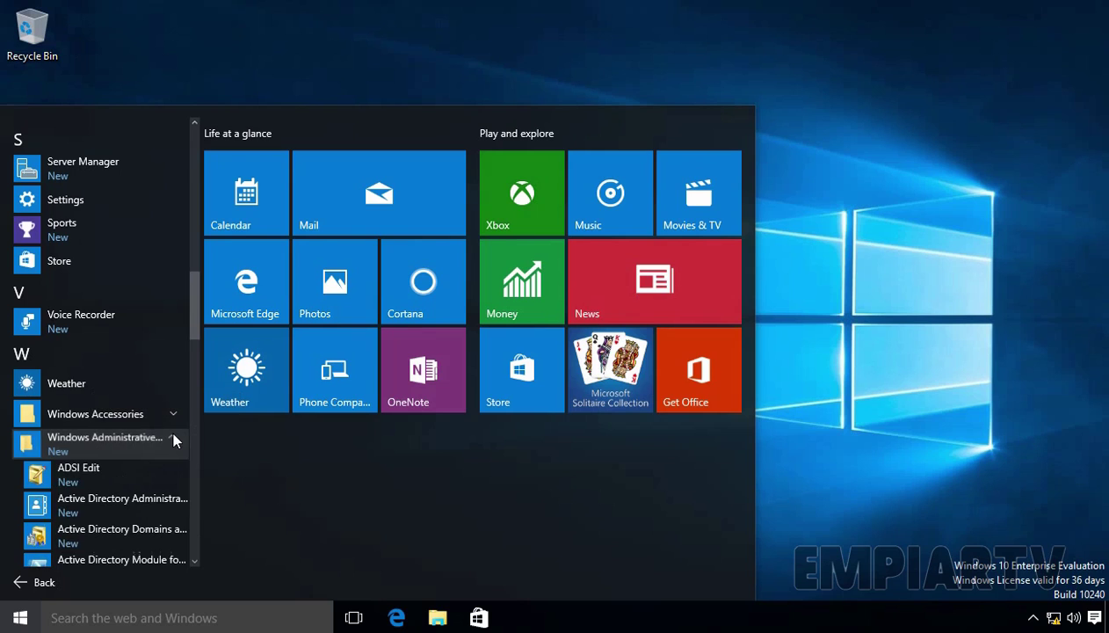
scroll(127, 454, "down", 3)
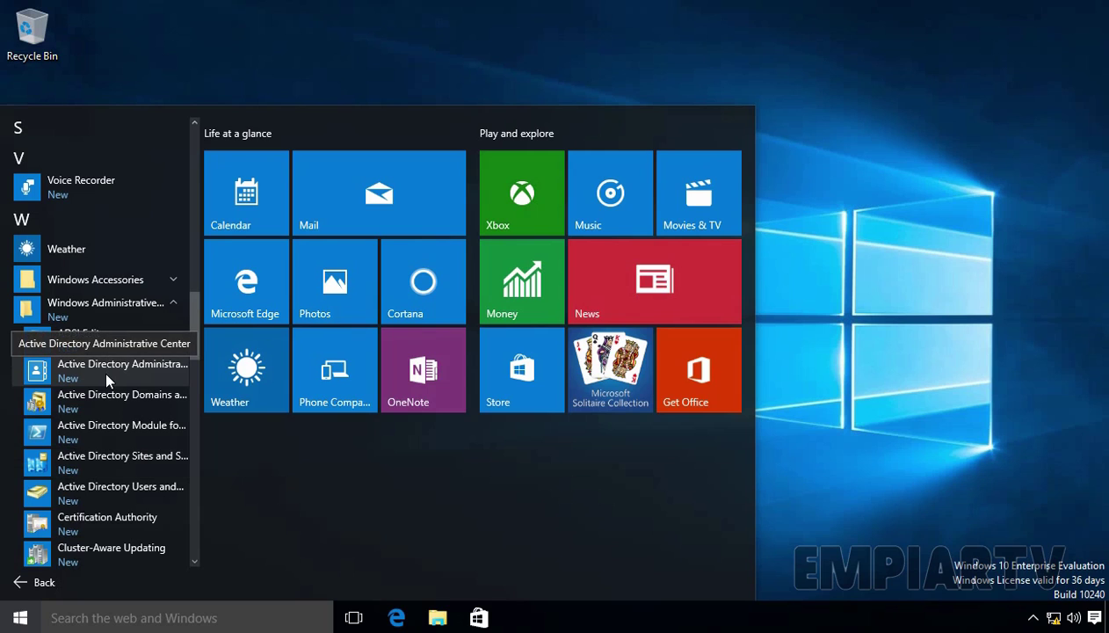
left_click(118, 494)
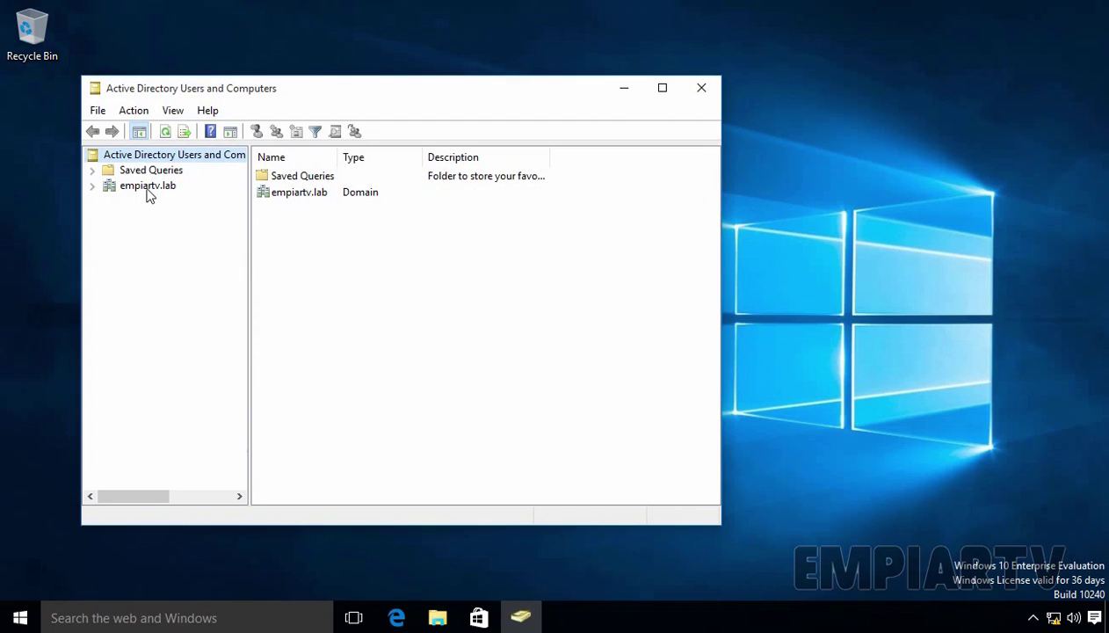
Select empiartv.lab to list its Builtin, Computers and Users containers
left_click(147, 187)
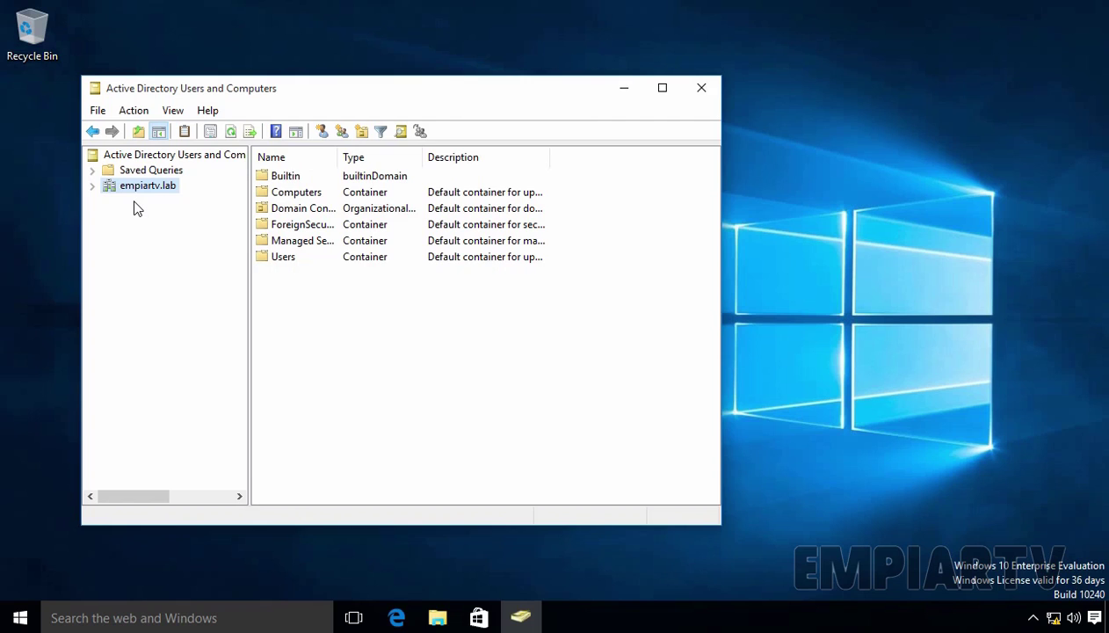
Check in Windows Features that Remote Server Administration Tools and its subfeatures are enabled, then cancel
right_click(19, 618)
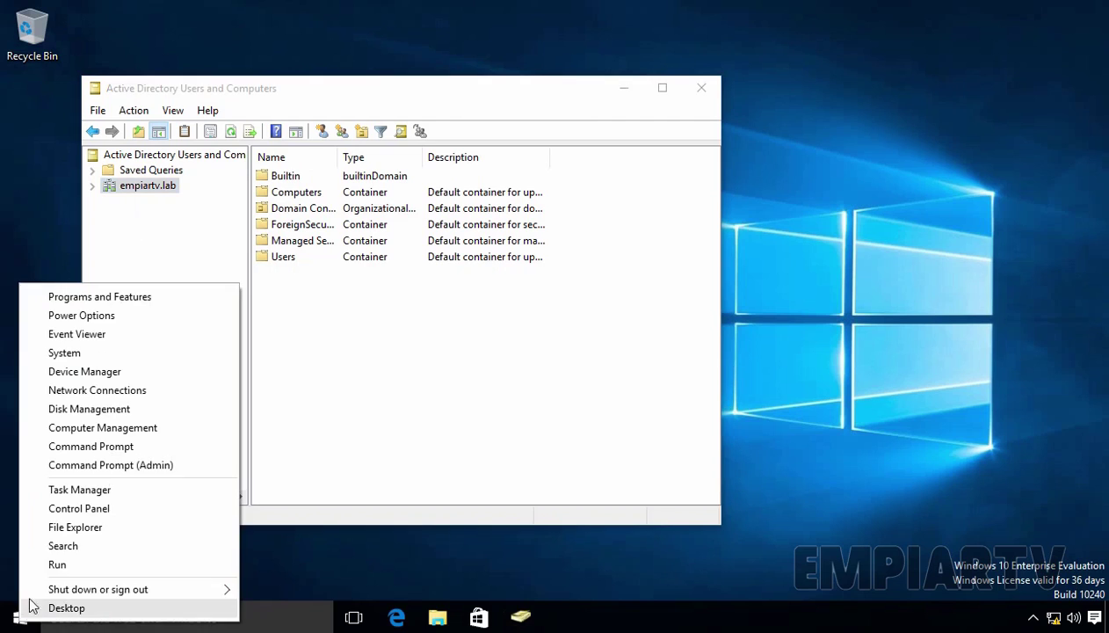
left_click(79, 508)
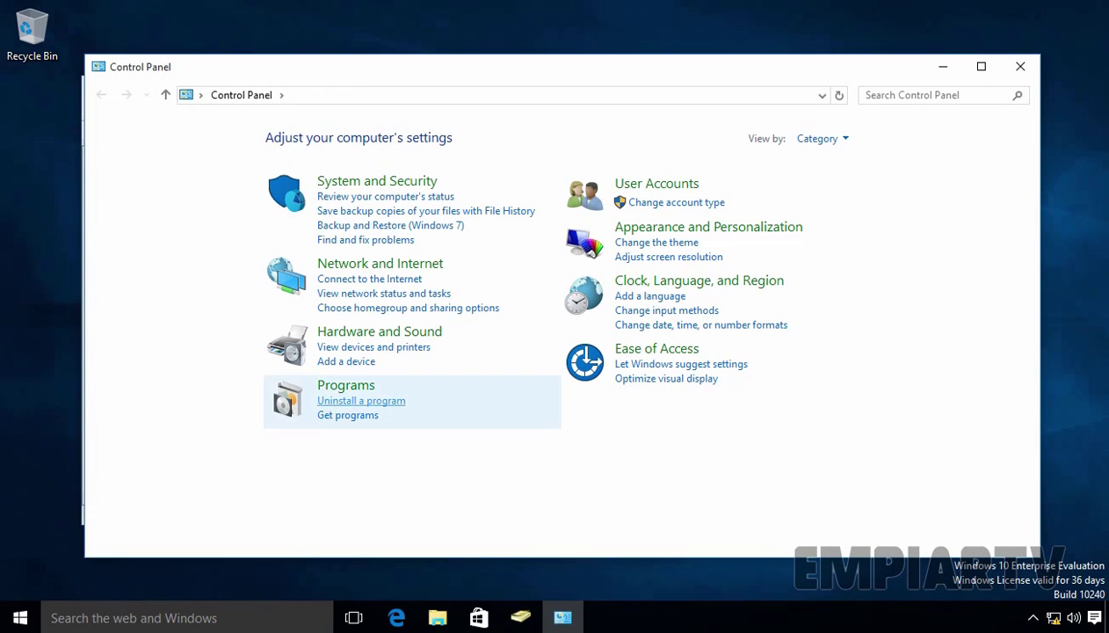
left_click(361, 402)
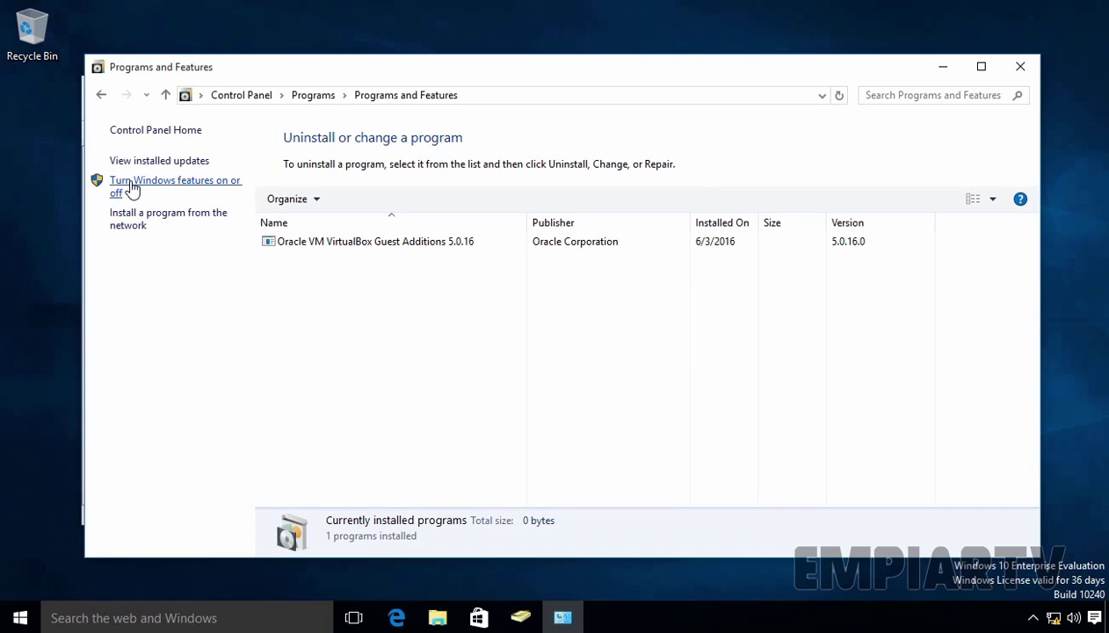
left_click(131, 190)
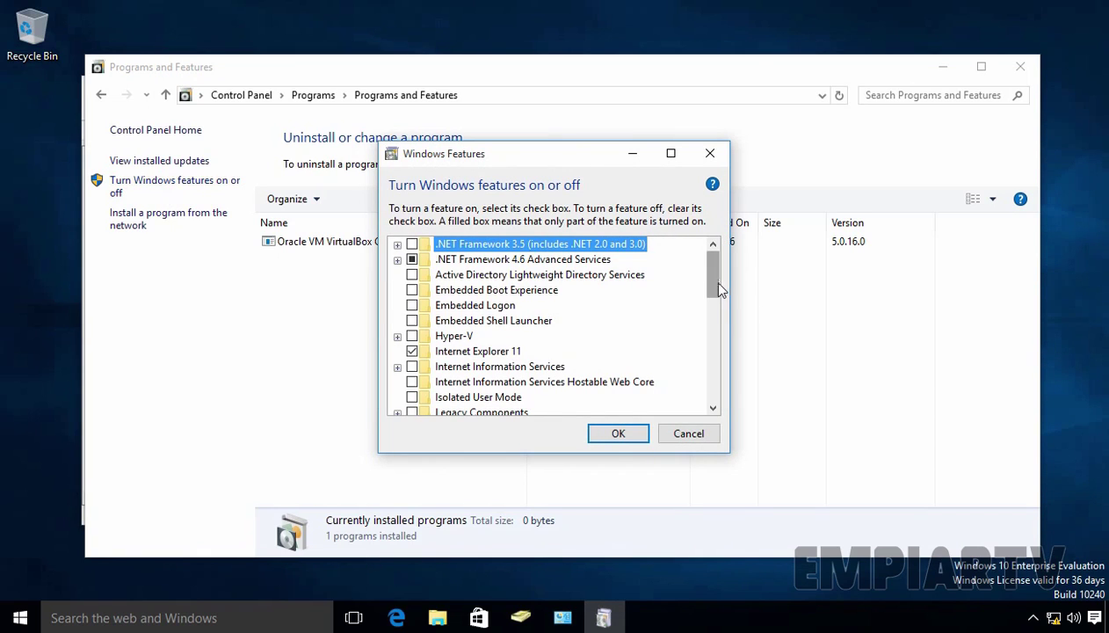
left_click_drag(714, 283, 707, 338)
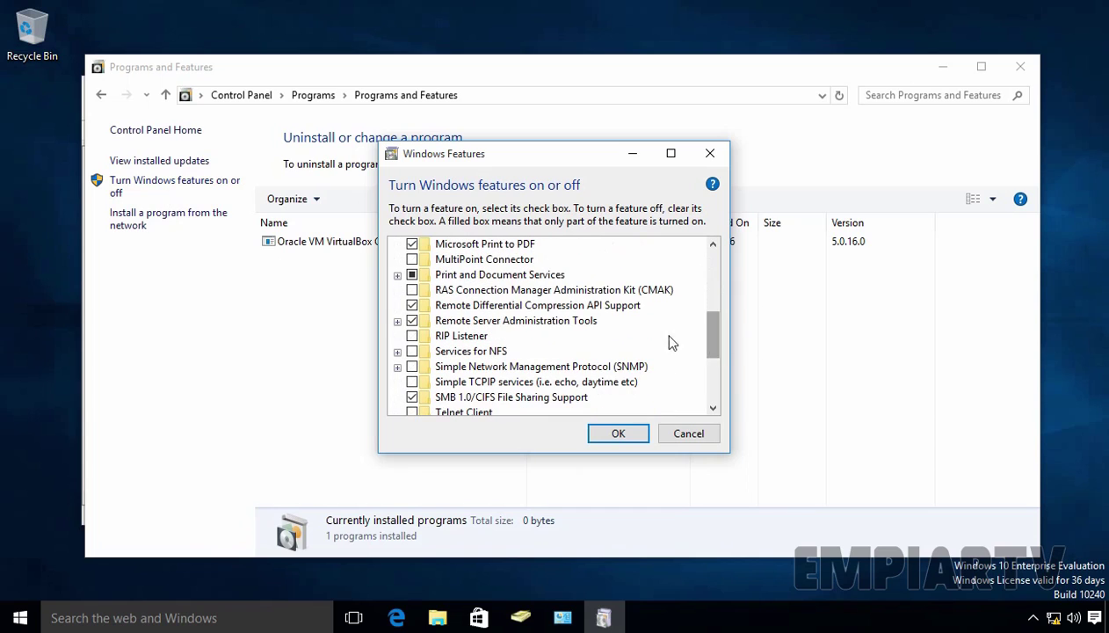
left_click(505, 321)
left_click(397, 321)
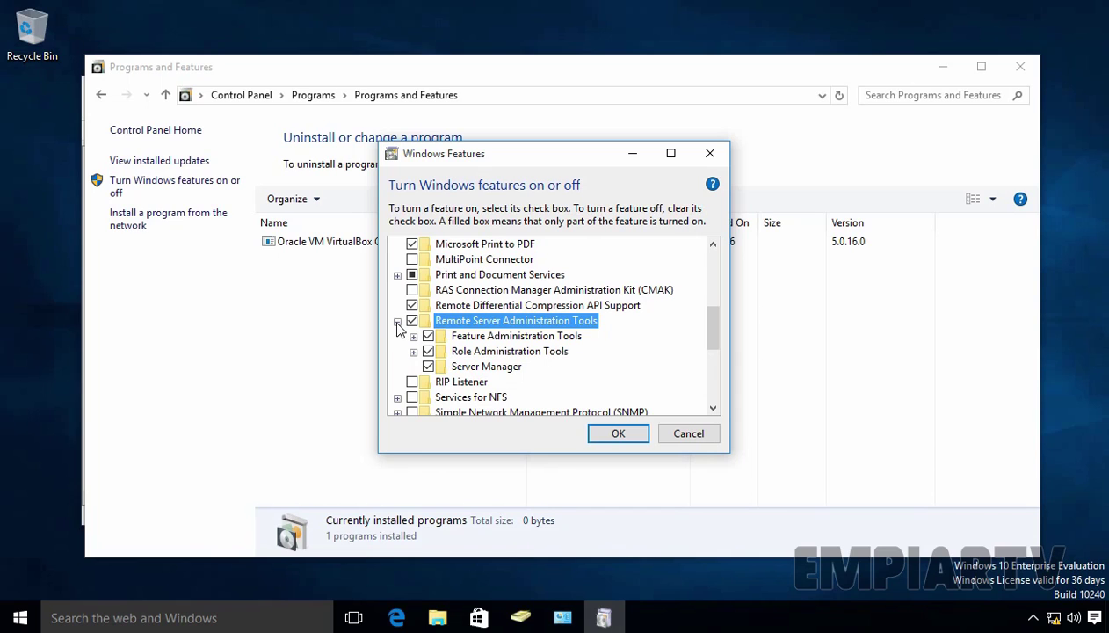
left_click(685, 430)
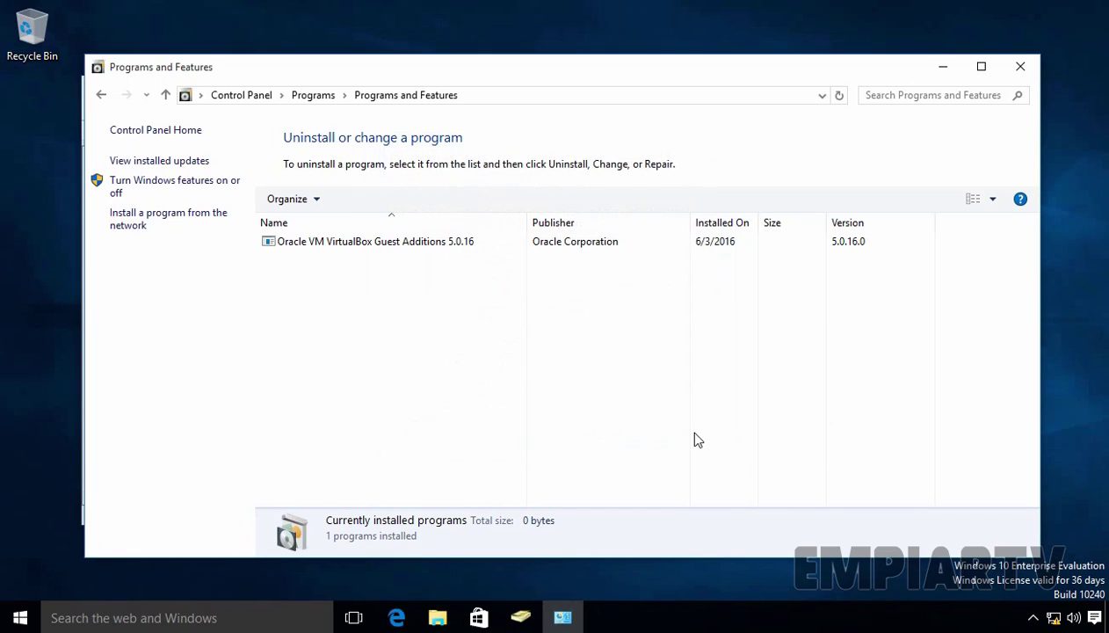
Reopen Control Panel's installed updates and select KB2693643, installed 7/27/2016
left_click(1021, 70)
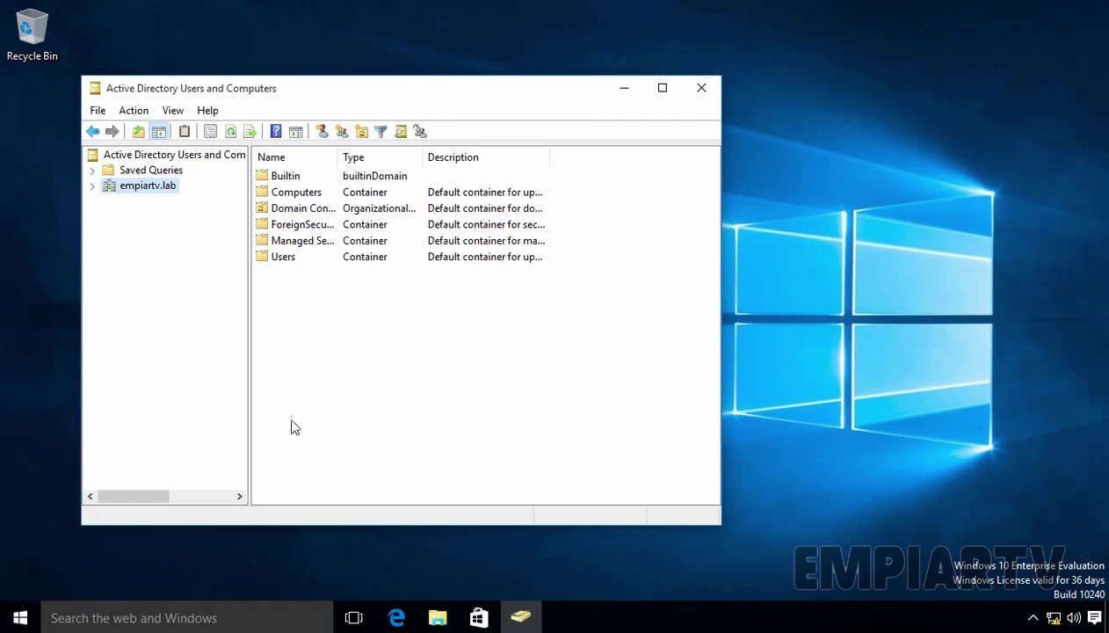
right_click(19, 620)
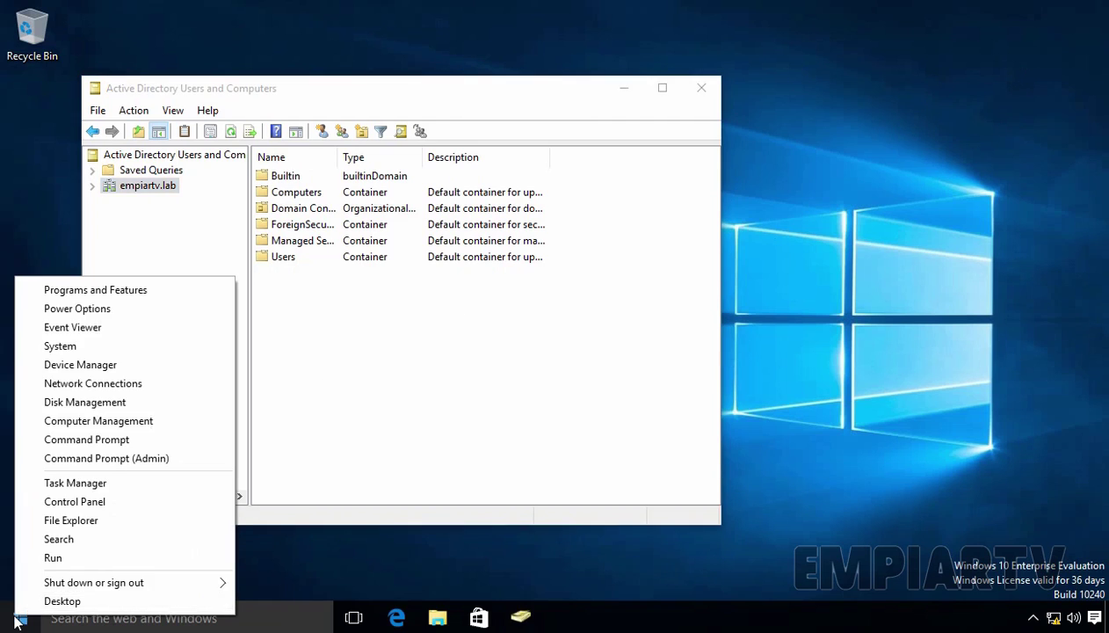
left_click(75, 501)
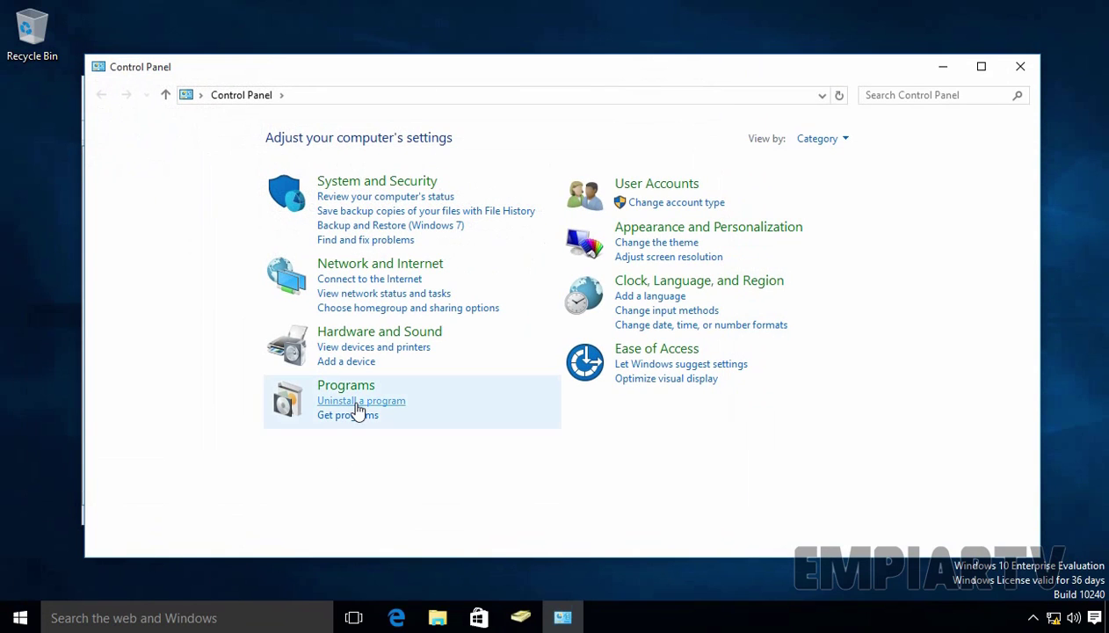
left_click(356, 403)
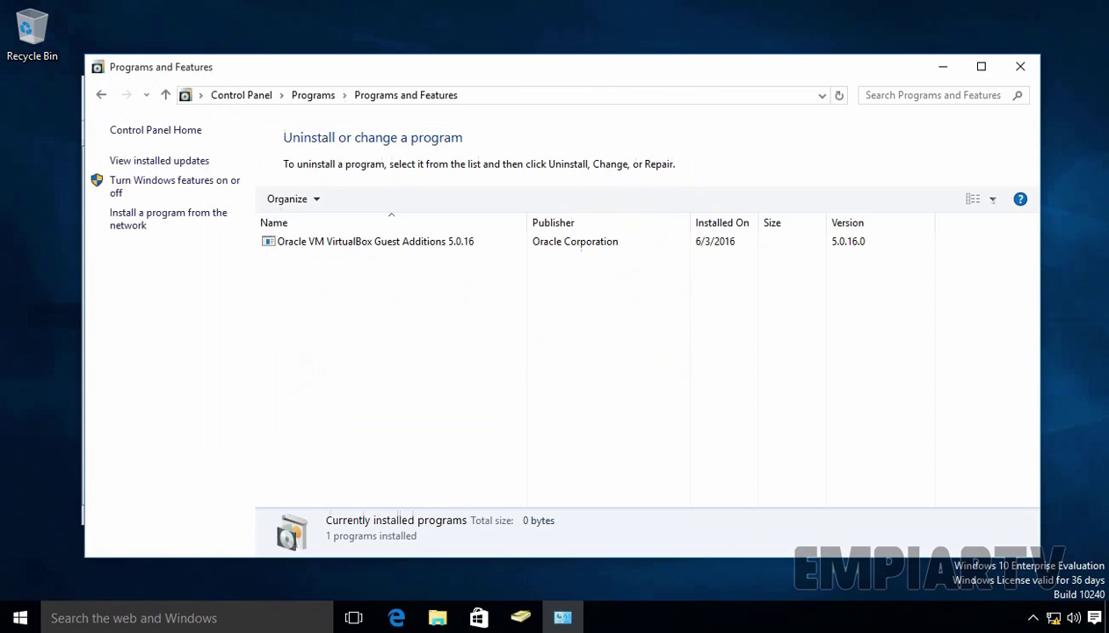
left_click(128, 160)
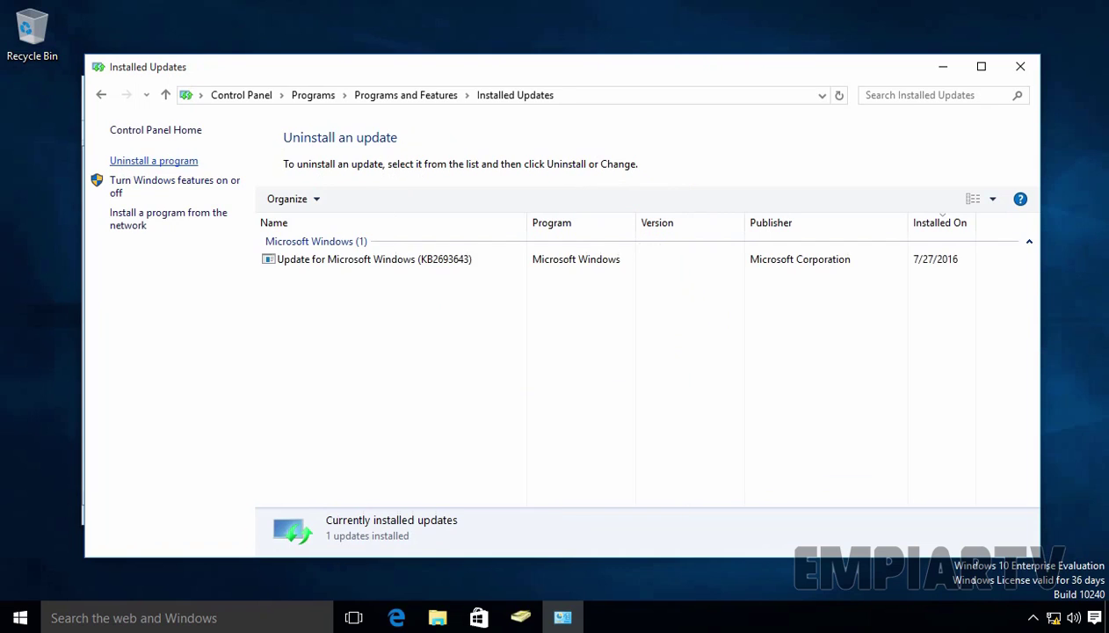
left_click(332, 262)
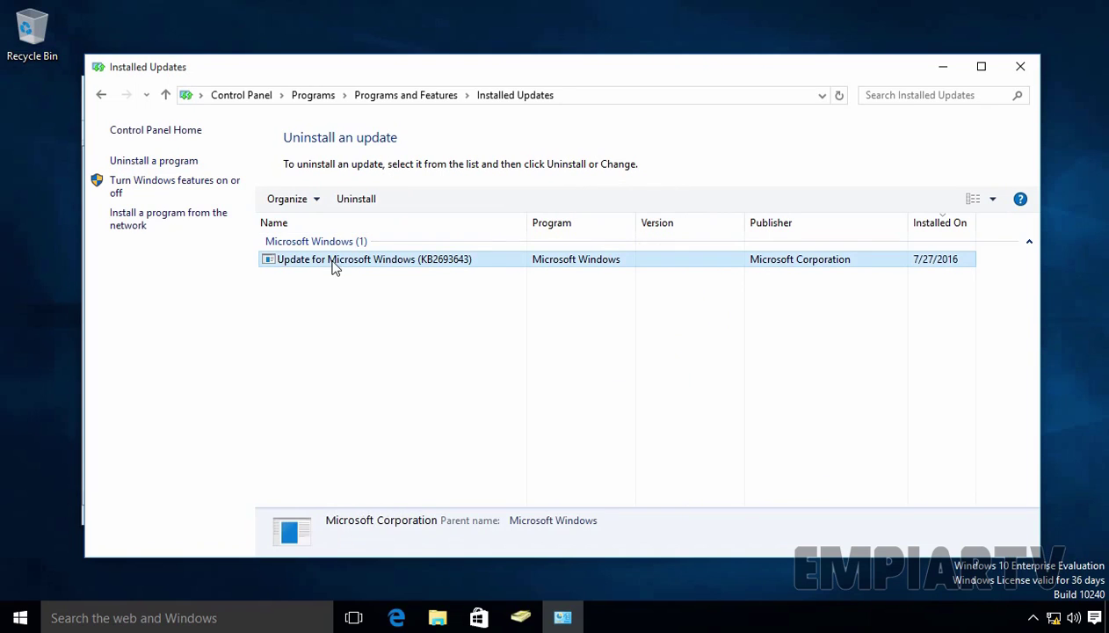